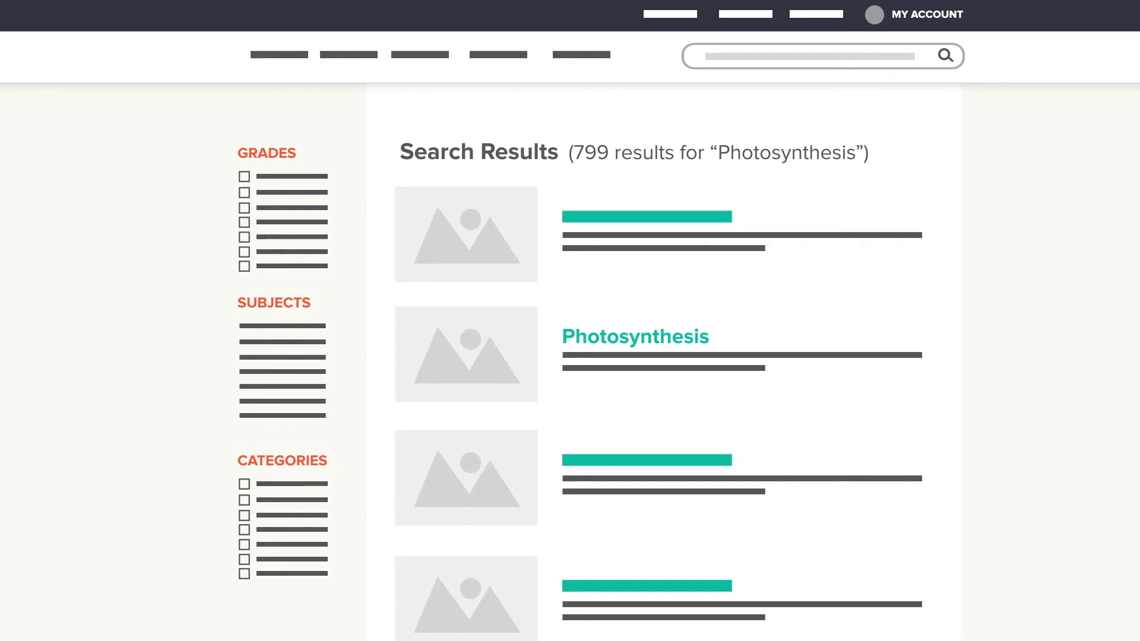
Step: Open the Photosynthesis article from the search results and reveal the account options
{"action": "left_click", "coordinate": [570, 340]}
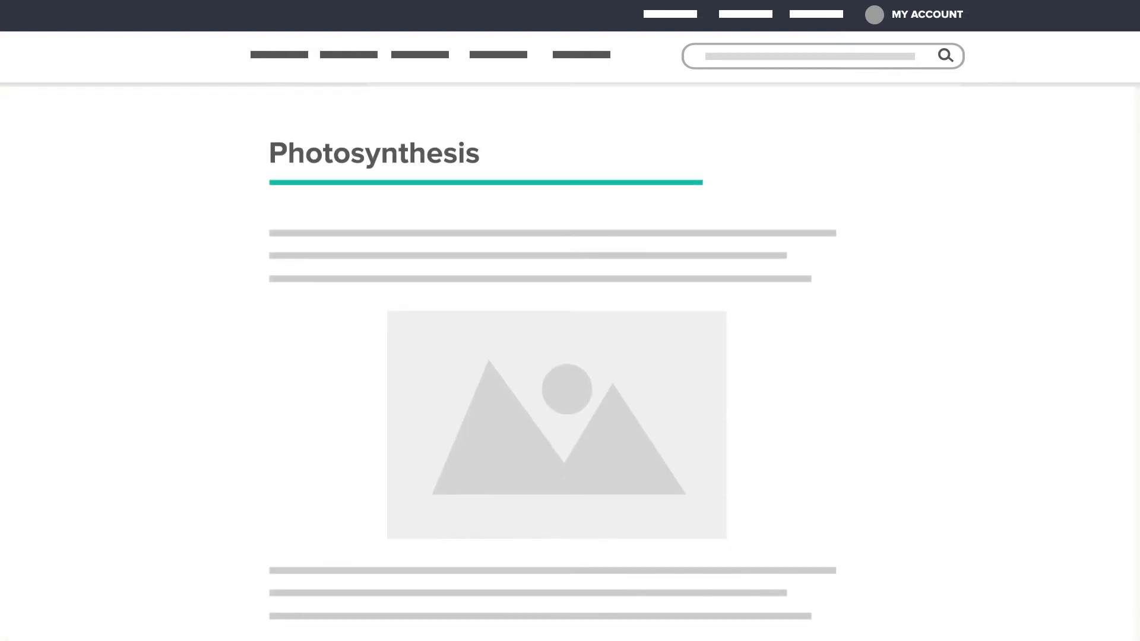
{"action": "left_click", "coordinate": [911, 15]}
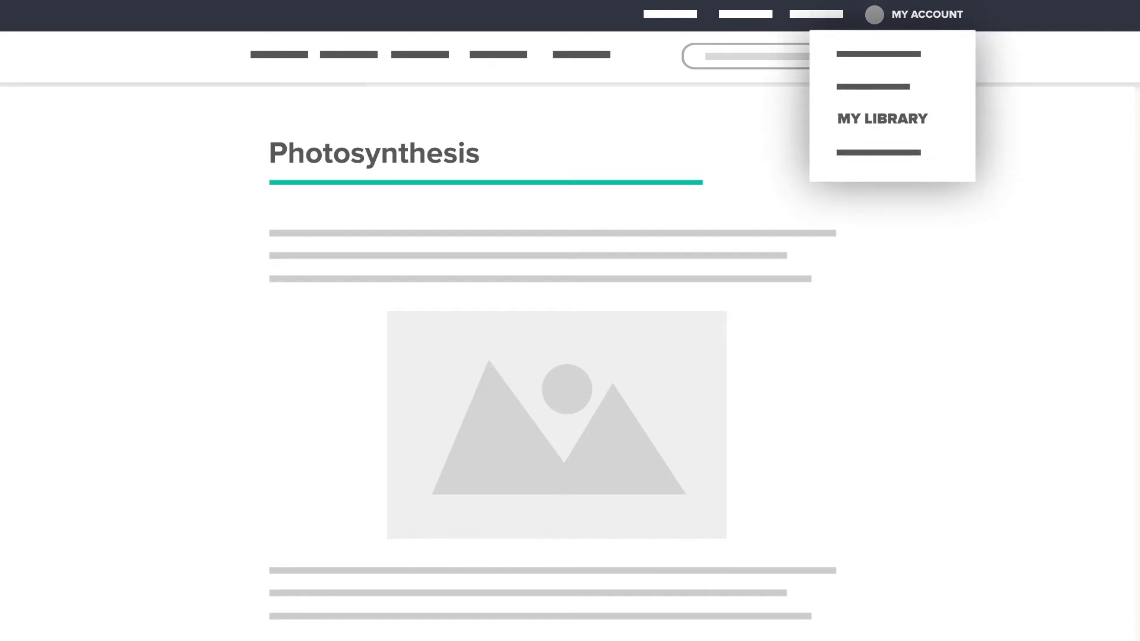
Step: Go to My Library, where Earth Science for Middle School is listed first, then show the site resources overview
{"action": "left_click", "coordinate": [873, 119]}
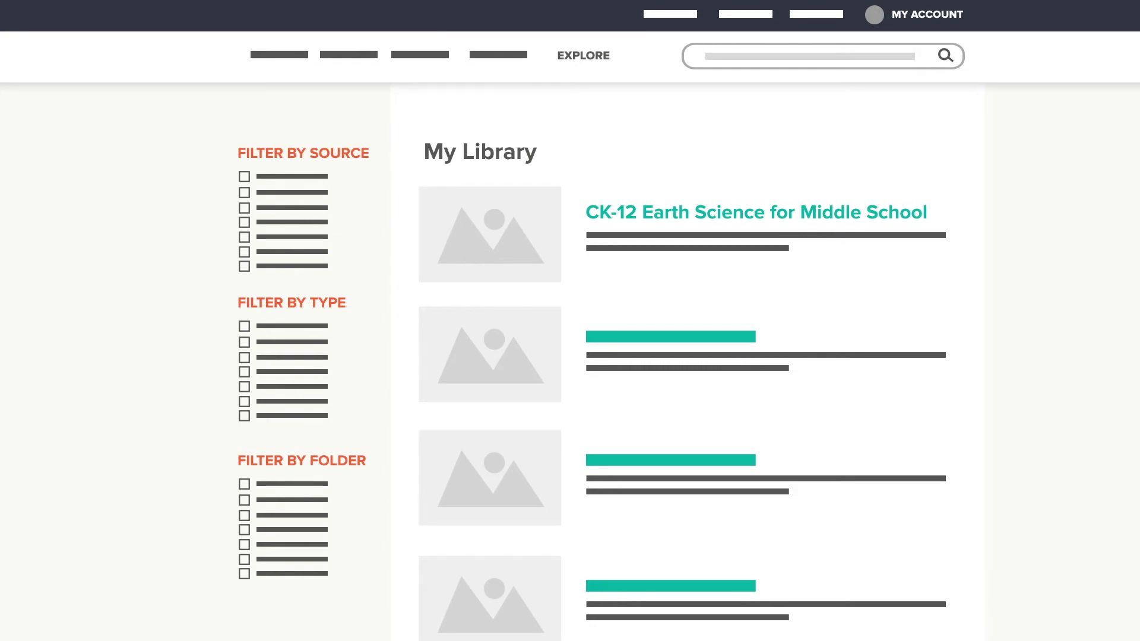
{"action": "left_click", "coordinate": [584, 56]}
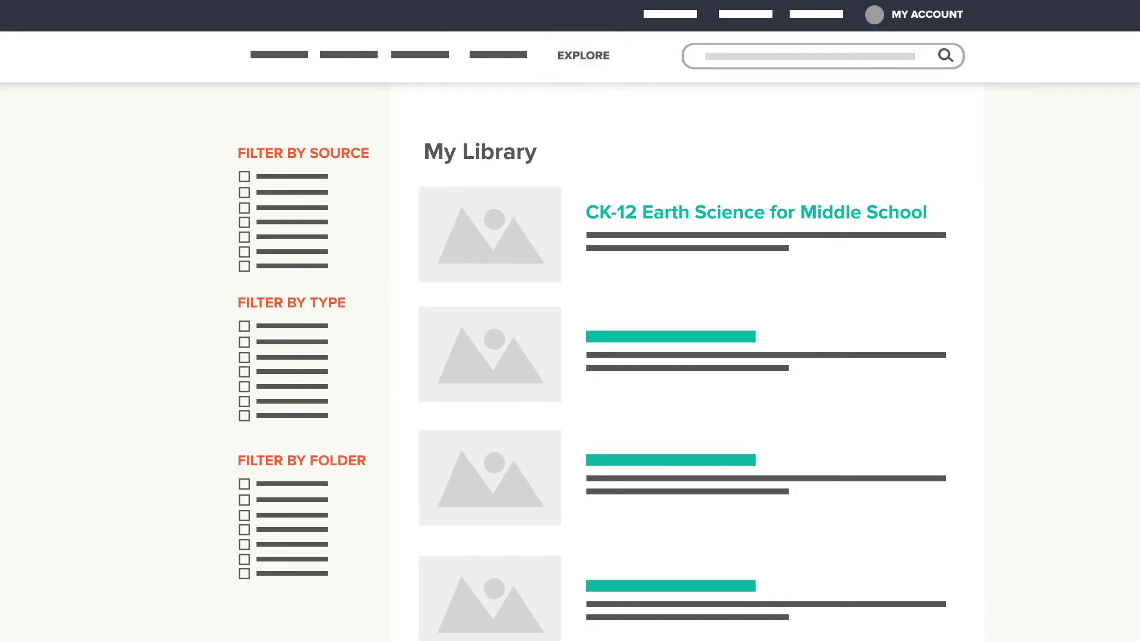